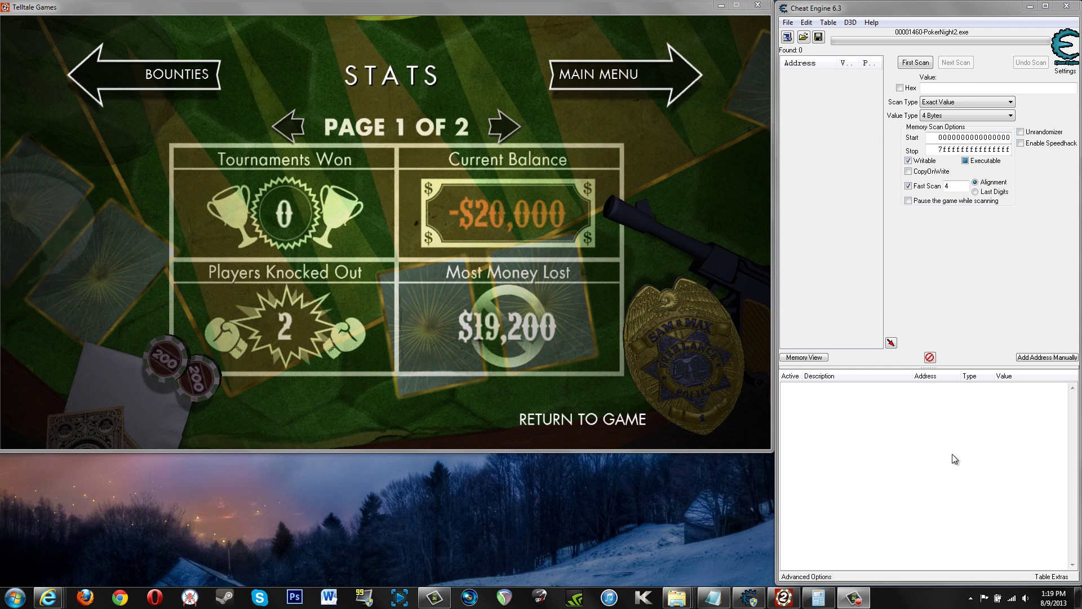
Step: Scan memory for the value -20000 and add both found addresses to the address list
left_click(955, 88)
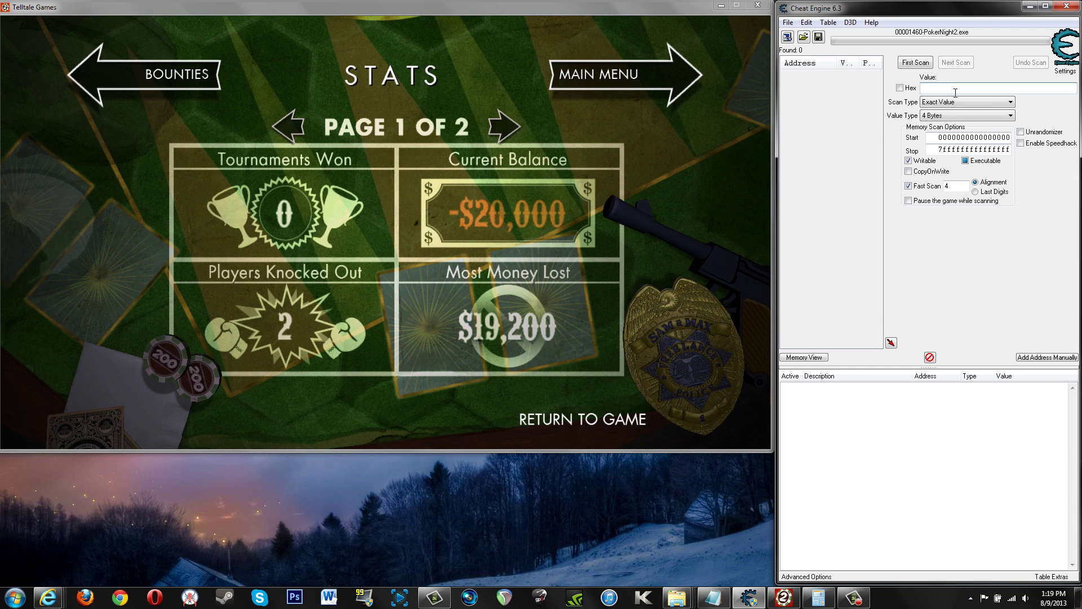
type("-20000")
left_click(916, 62)
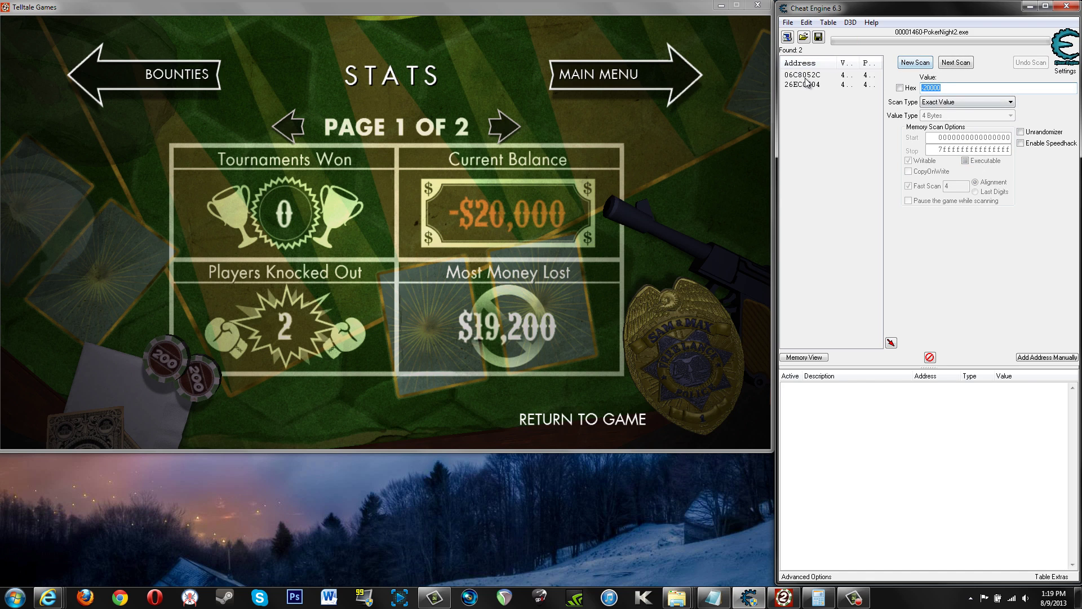
double_click(804, 75)
double_click(805, 84)
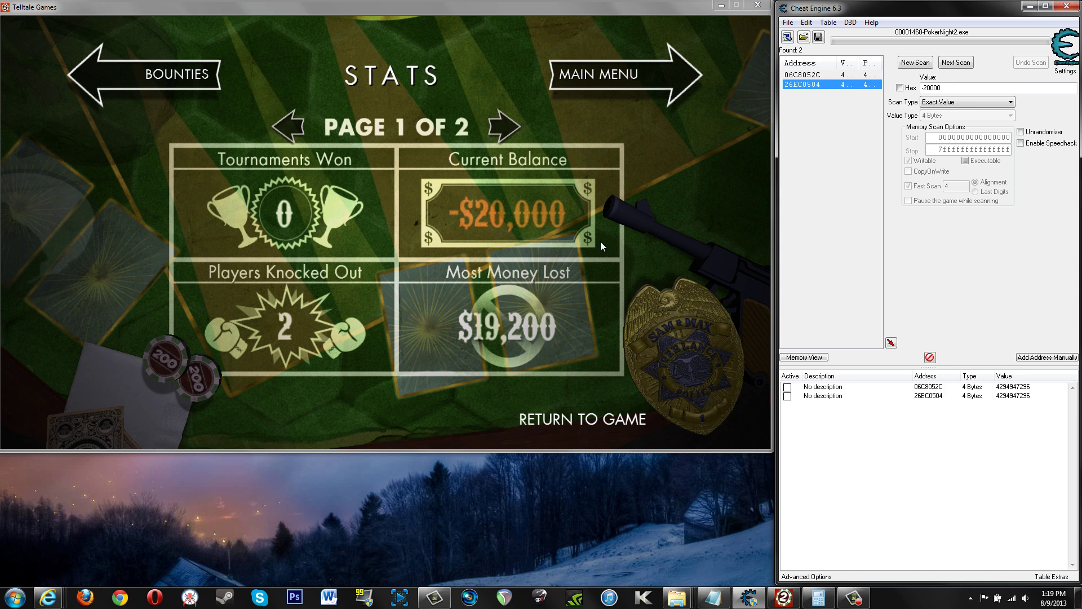
Step: Delete the 06C8052C entry from the address list and confirm the removal
left_click(1001, 386)
key("Delete")
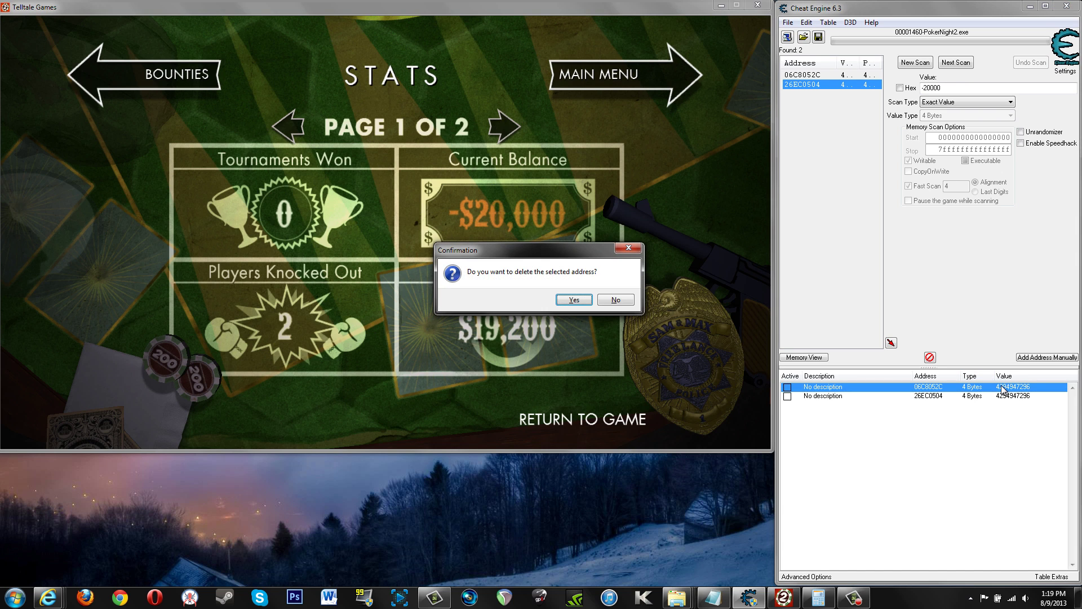
left_click(575, 302)
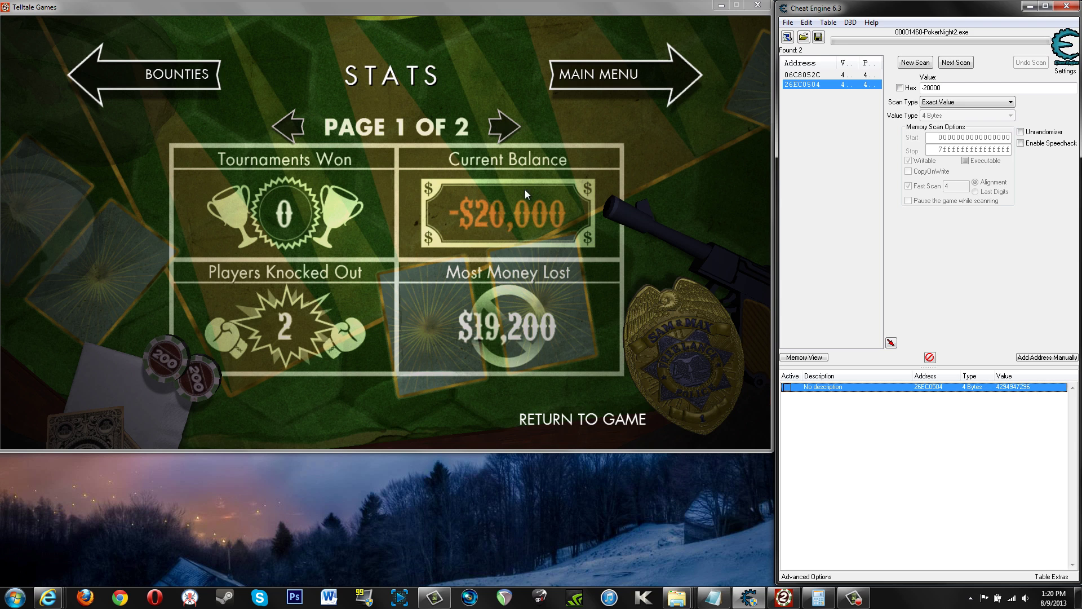
Step: Copy the original value, set the balance address to 150000, and check the game's Stats page
double_click(1013, 386)
right_click(428, 316)
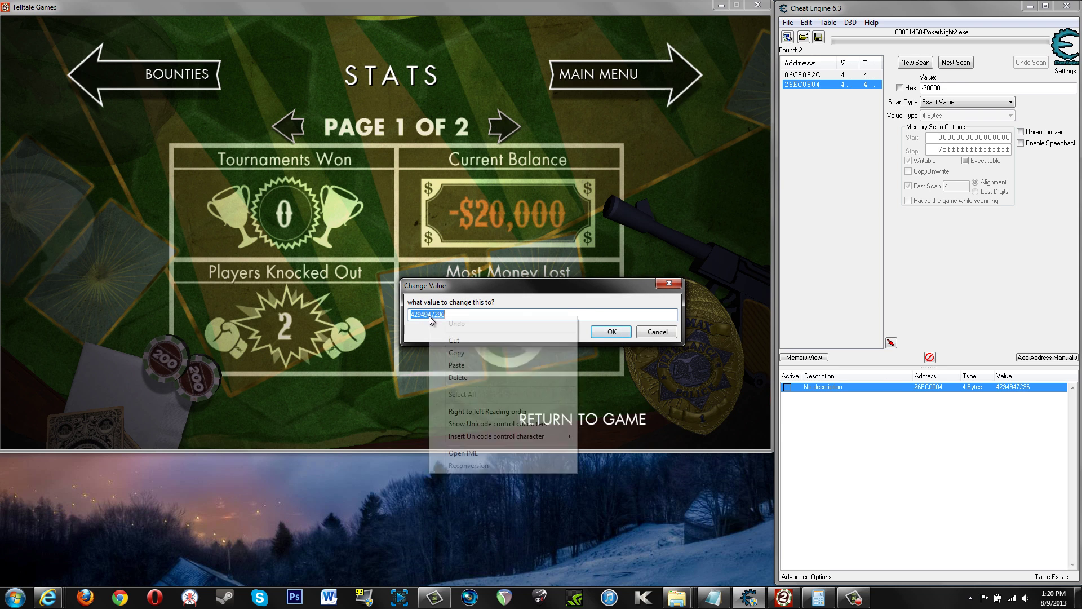
left_click(465, 350)
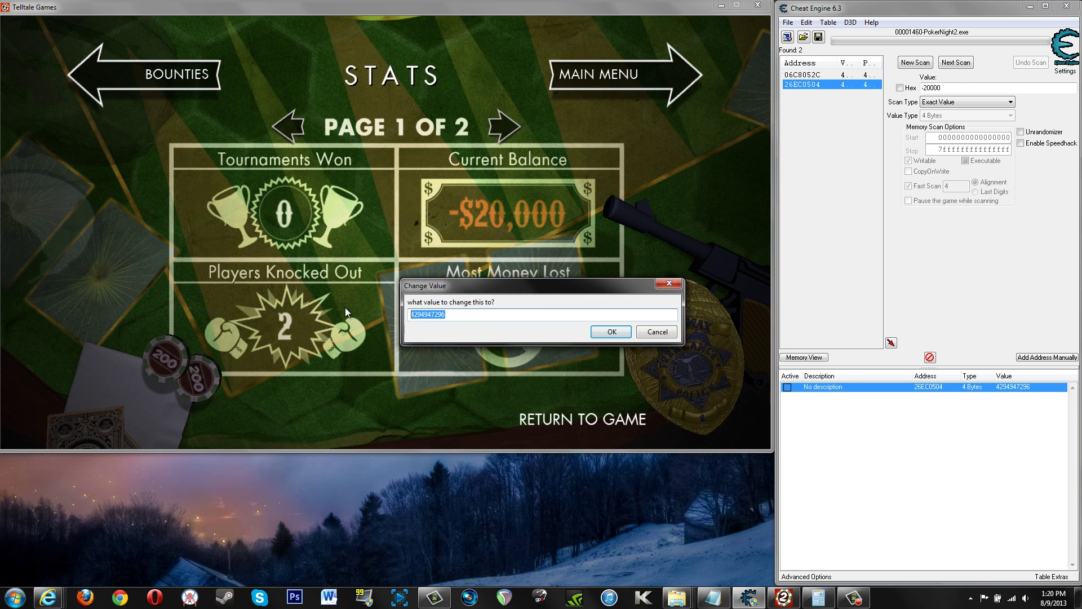
type("150000")
left_click(600, 330)
left_click(597, 73)
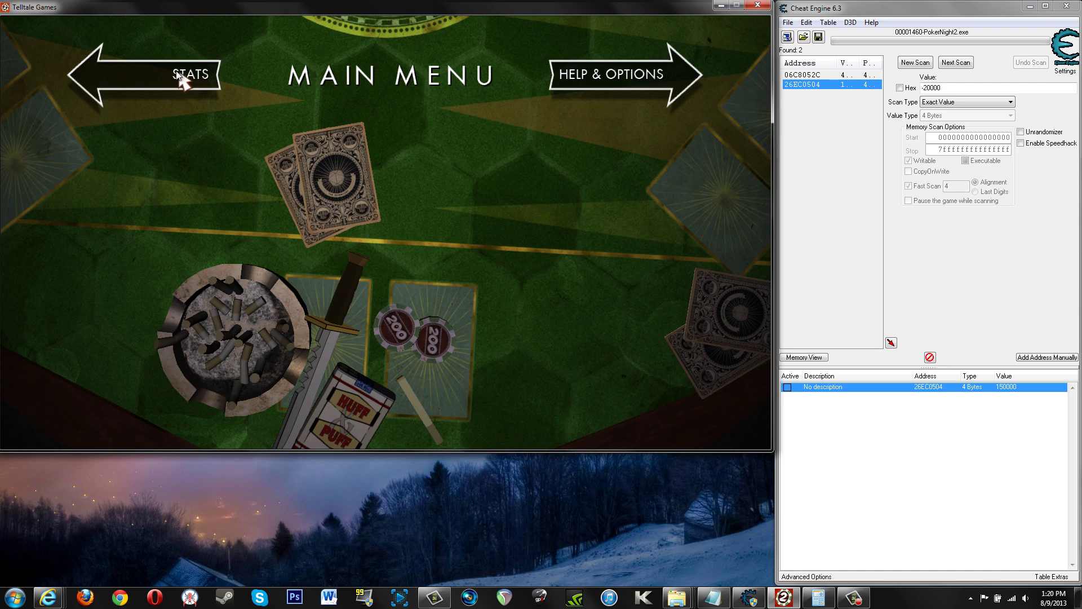
left_click(176, 73)
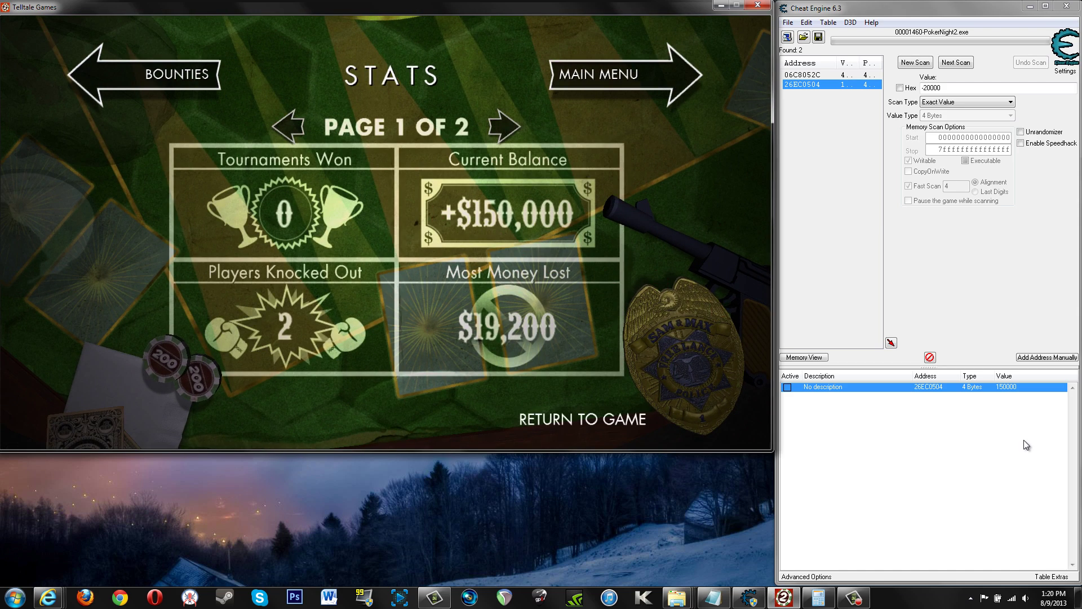
double_click(1002, 387)
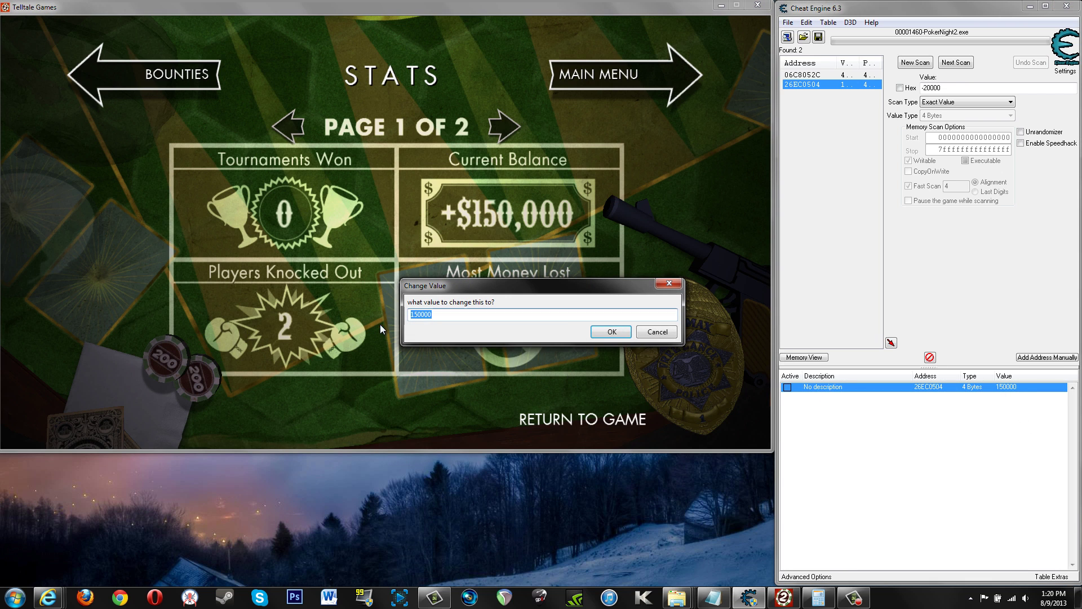
right_click(419, 318)
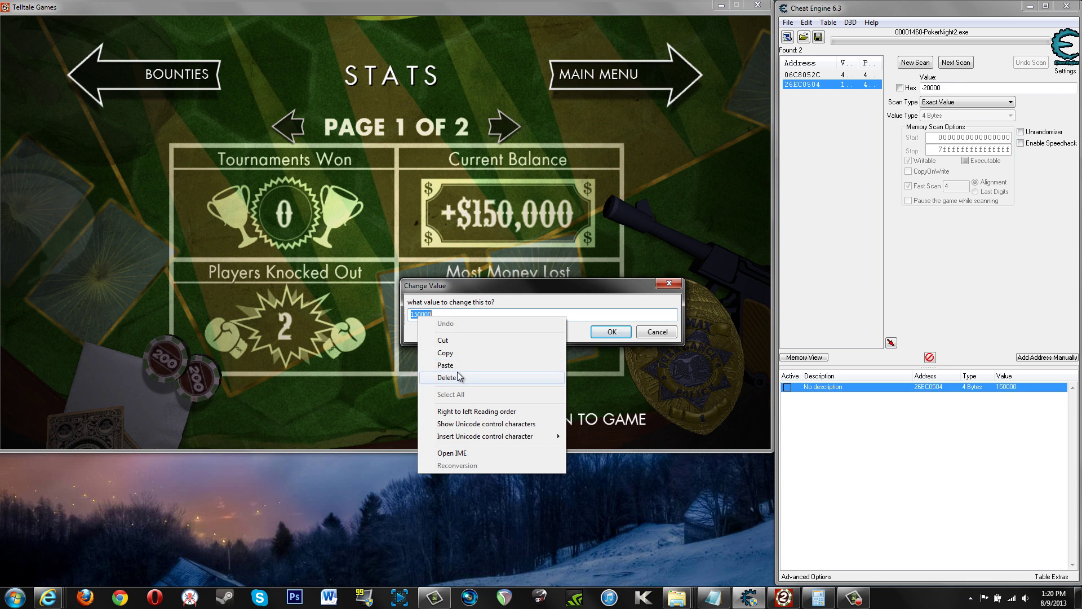
left_click(457, 365)
left_click(610, 332)
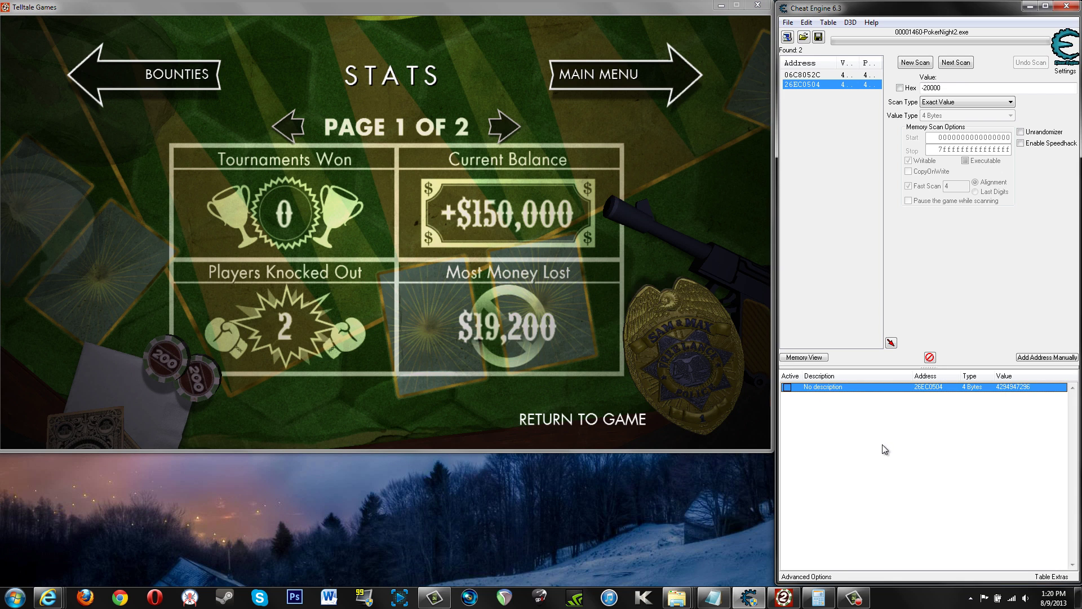
left_click(605, 56)
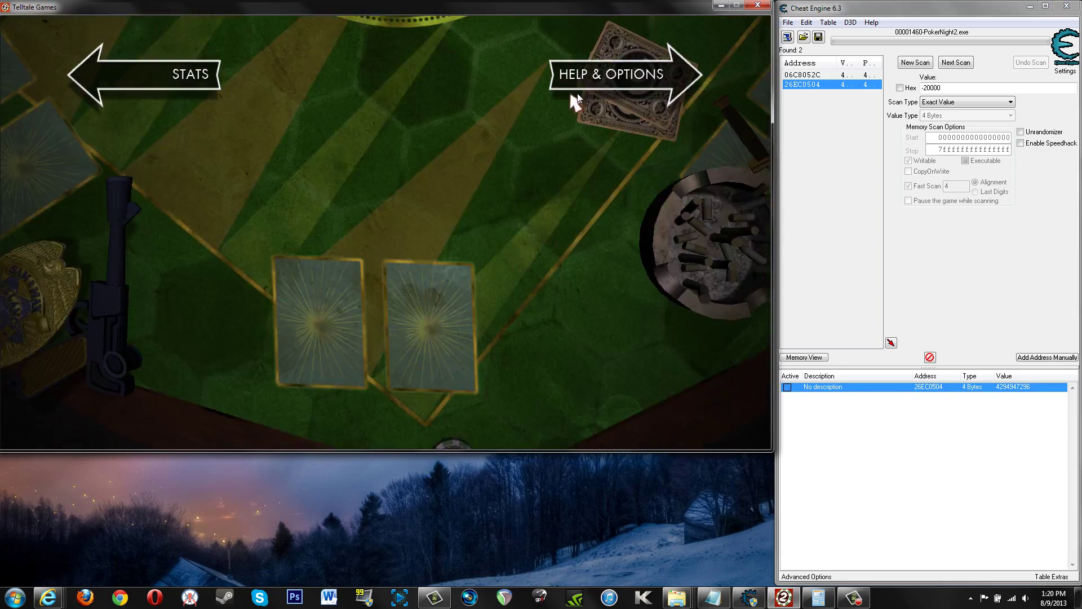
Step: Back on the game's Stats page, show -20000 as hex FFFFB1E0 and reset the scan with New Scan
left_click(170, 72)
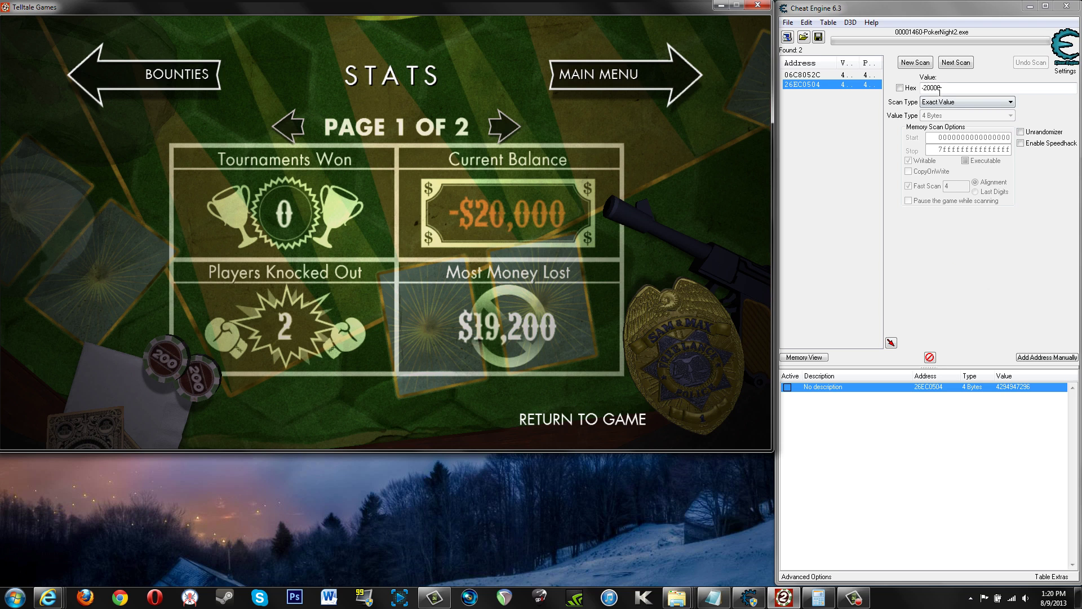
left_click(900, 88)
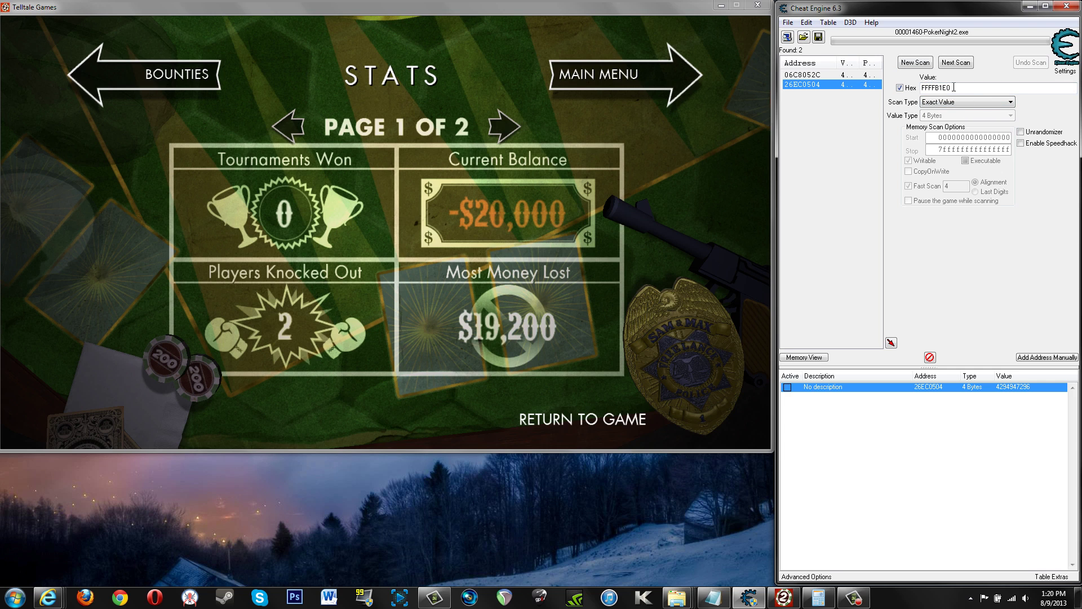
left_click_drag(953, 88, 884, 91)
left_click(917, 62)
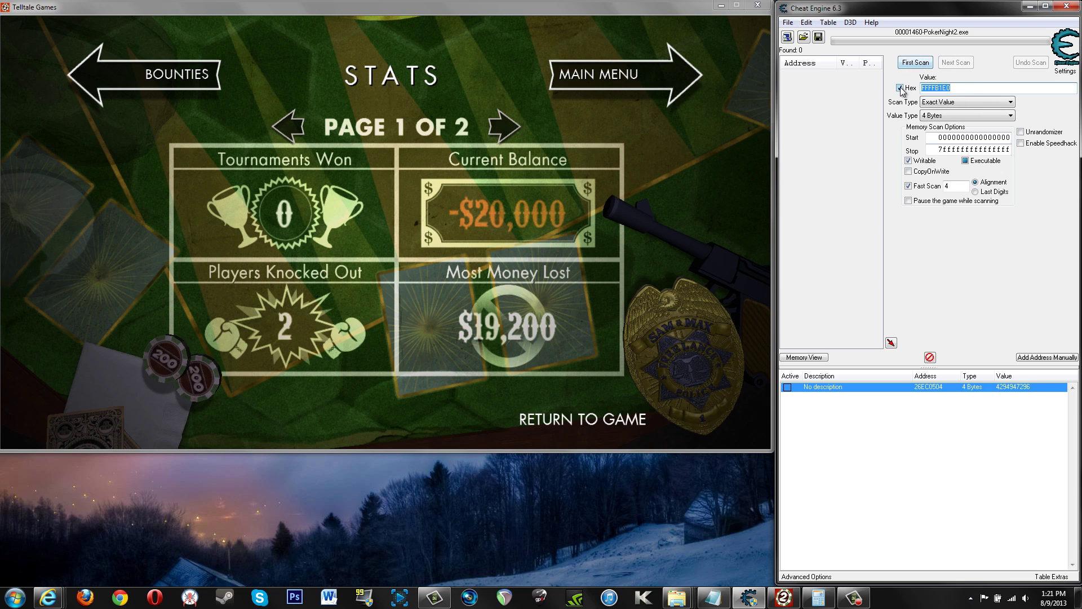
Step: Scan for hex FFFFB1E0, add 26EC0504 to the list, and convert 150000 to hex 000249F0
left_click(910, 63)
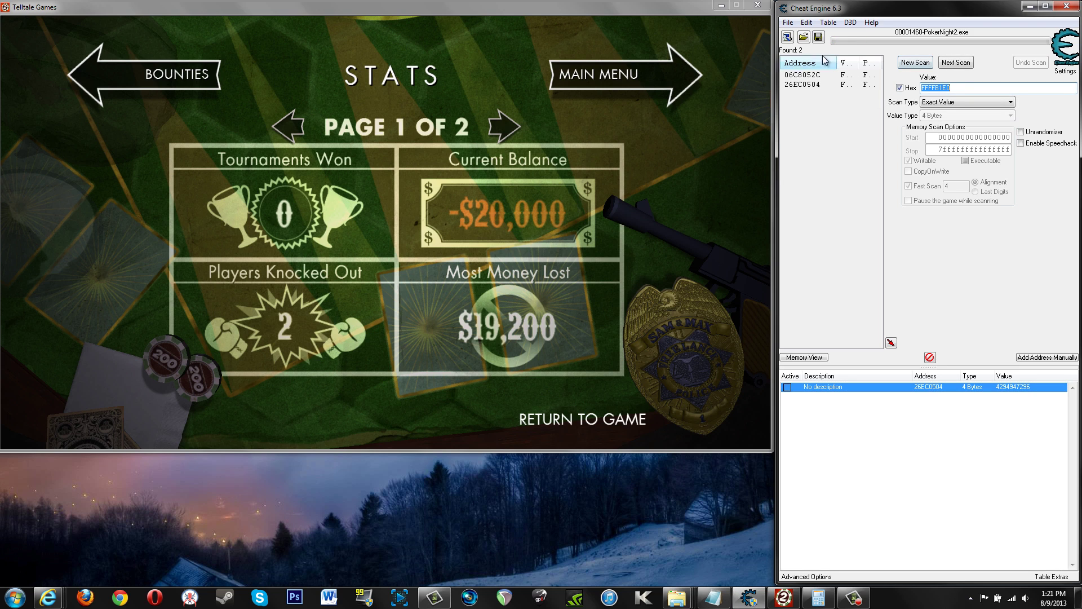
double_click(810, 84)
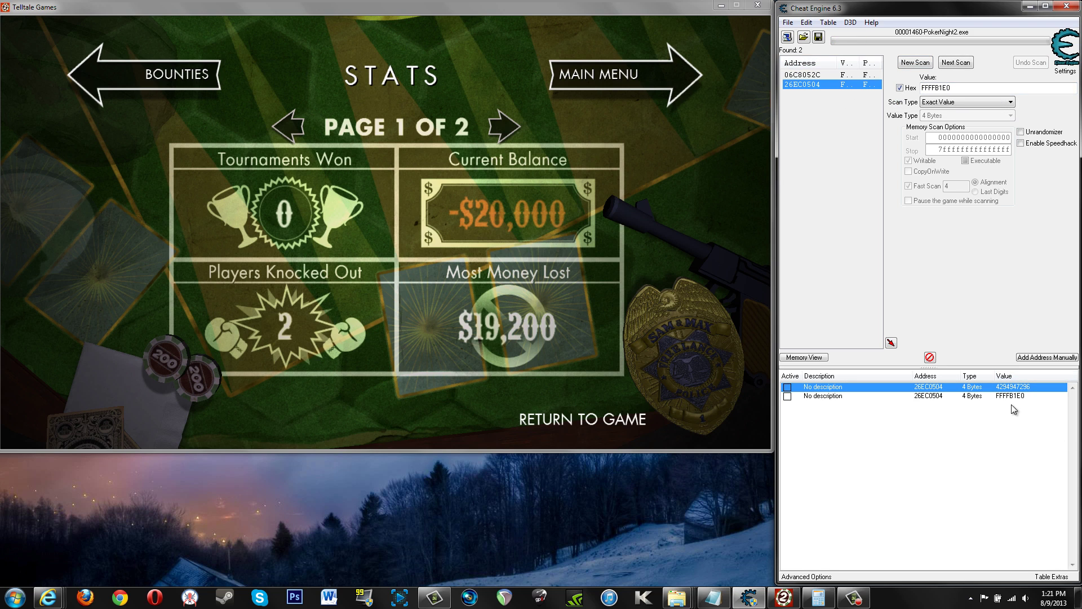
left_click(946, 89)
left_click(900, 88)
type("150000")
left_click(900, 88)
Step: Copy 000249F0 and open the new FFFFB1E0 entry's value for editing
left_click(934, 88)
double_click(964, 88)
left_click(1013, 396)
double_click(1012, 396)
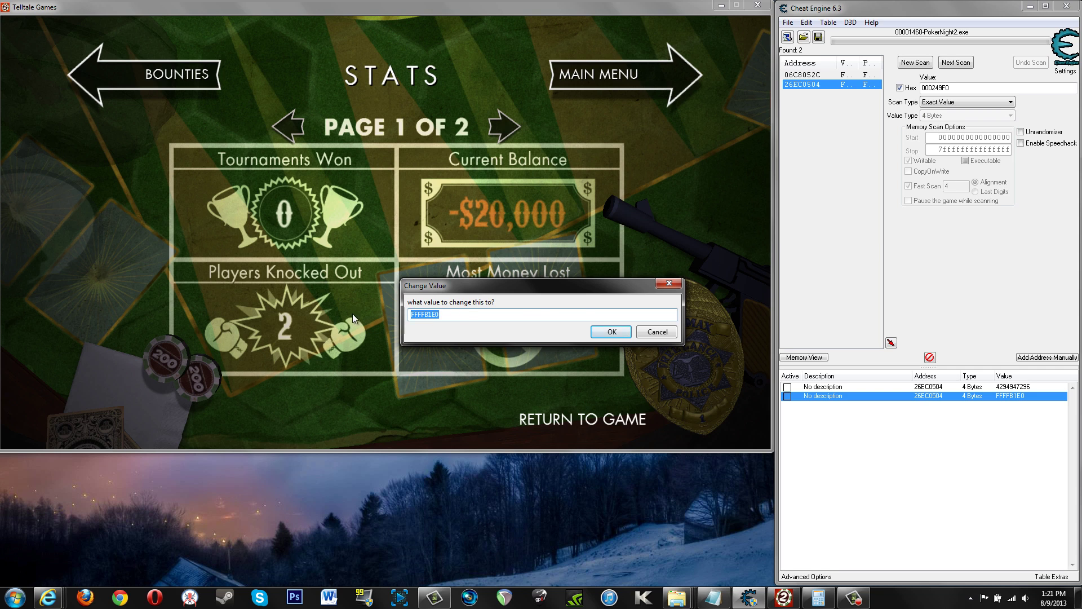
Step: Set the hex entry's value to 000249F0 and switch the search value back to decimal
key("ctrl+v")
left_click(611, 334)
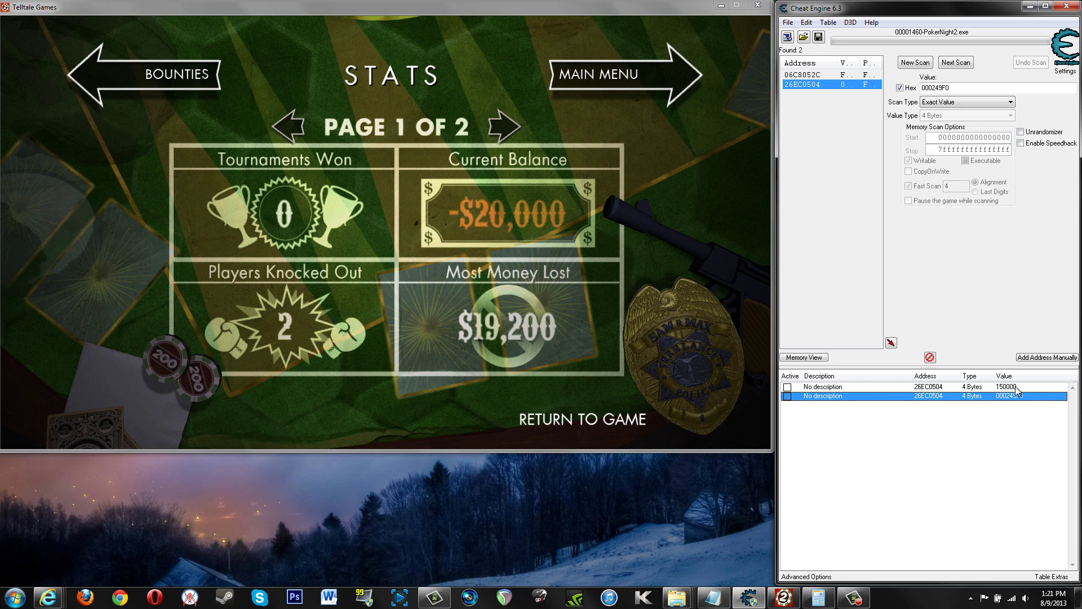
left_click(900, 88)
key("Tab")
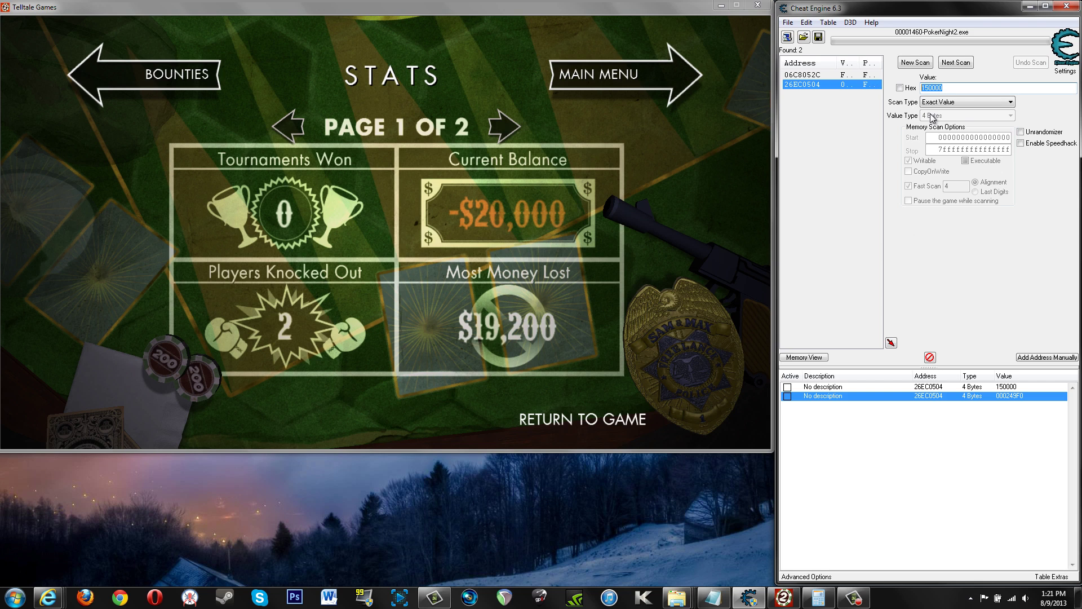
Step: Convert -80000 to hex FFFEC780 and set it as the second entry's value
type("-8")
left_click(900, 88)
double_click(950, 89)
double_click(1019, 395)
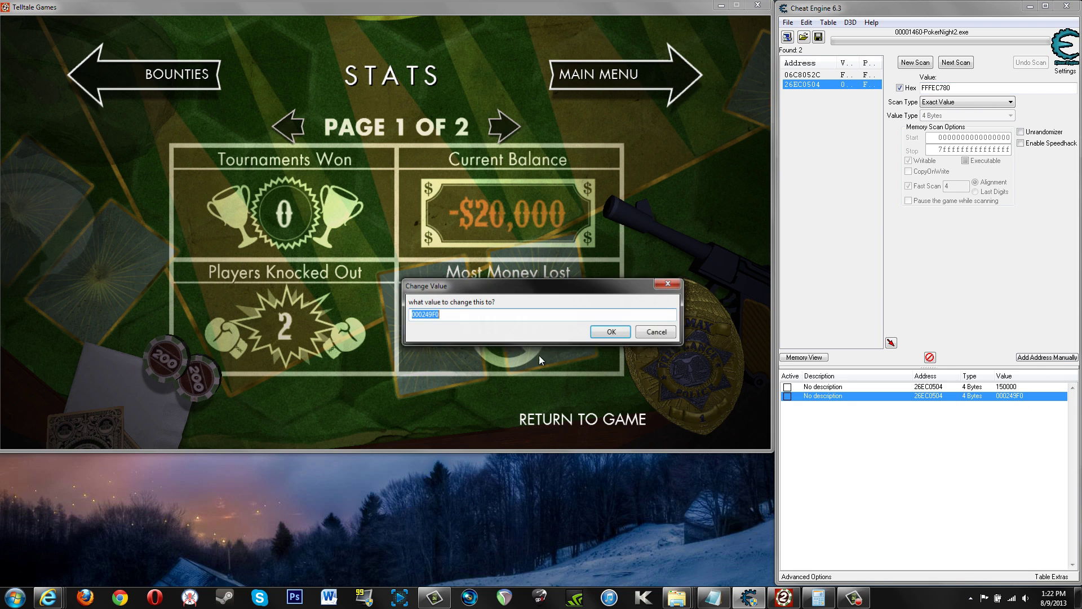
key("ctrl+v")
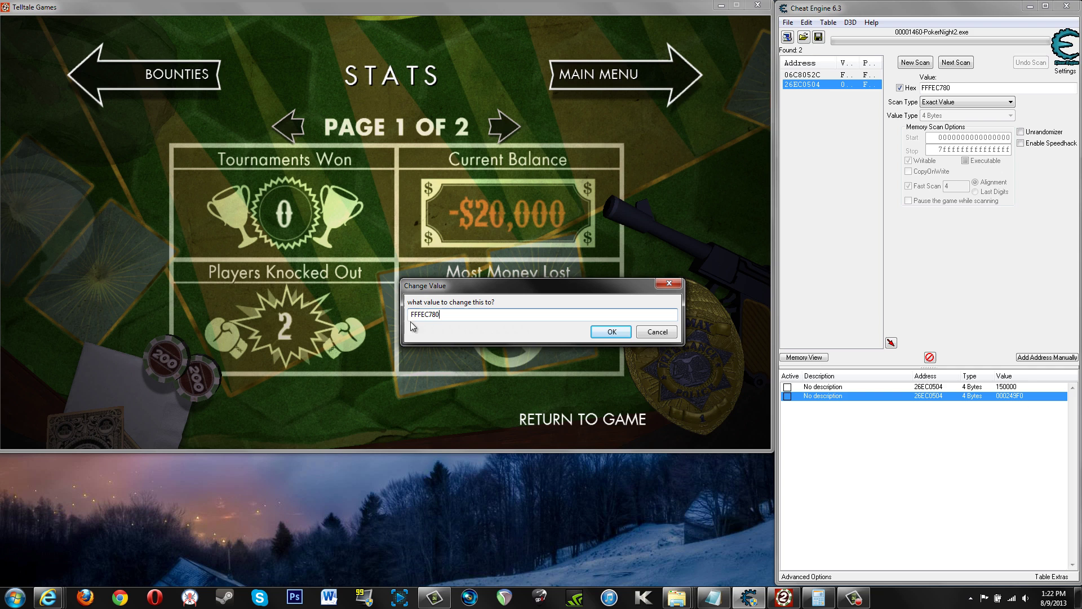
left_click(610, 333)
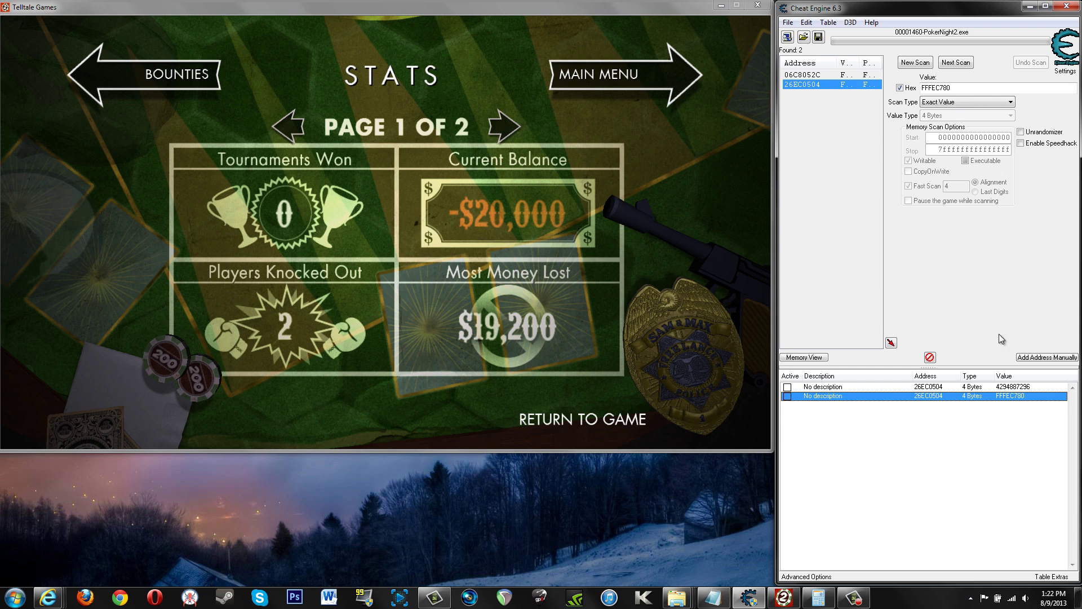
left_click(1020, 388)
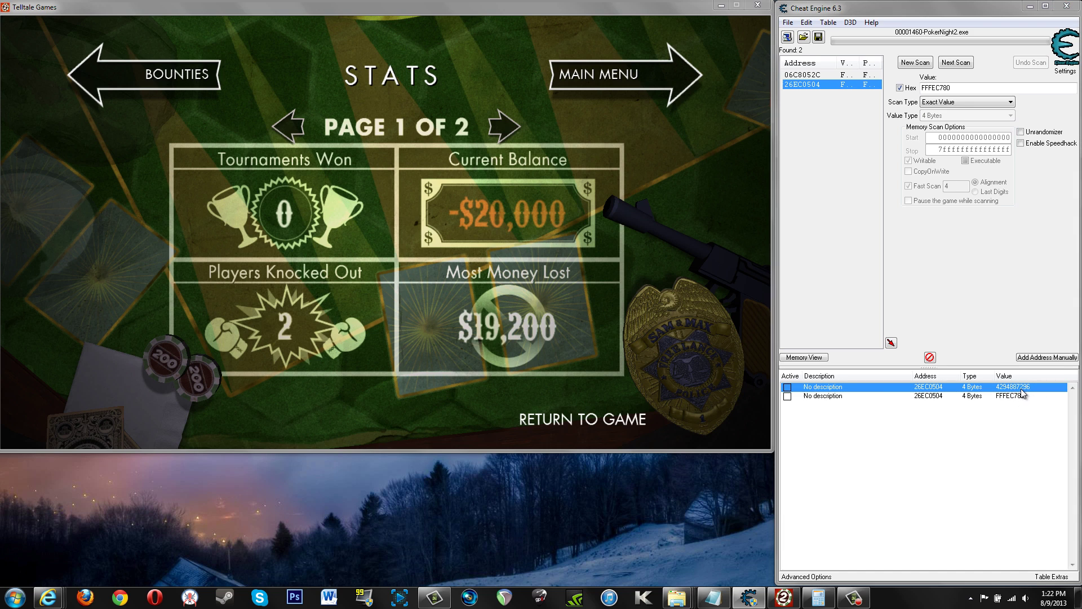
double_click(1020, 388)
left_click(513, 315)
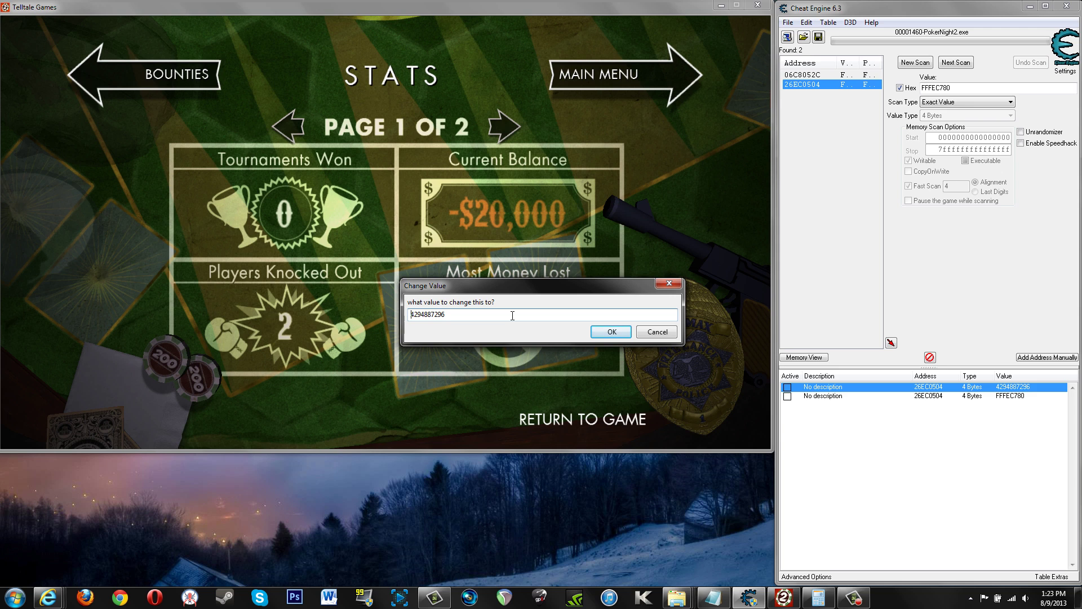
key("Return")
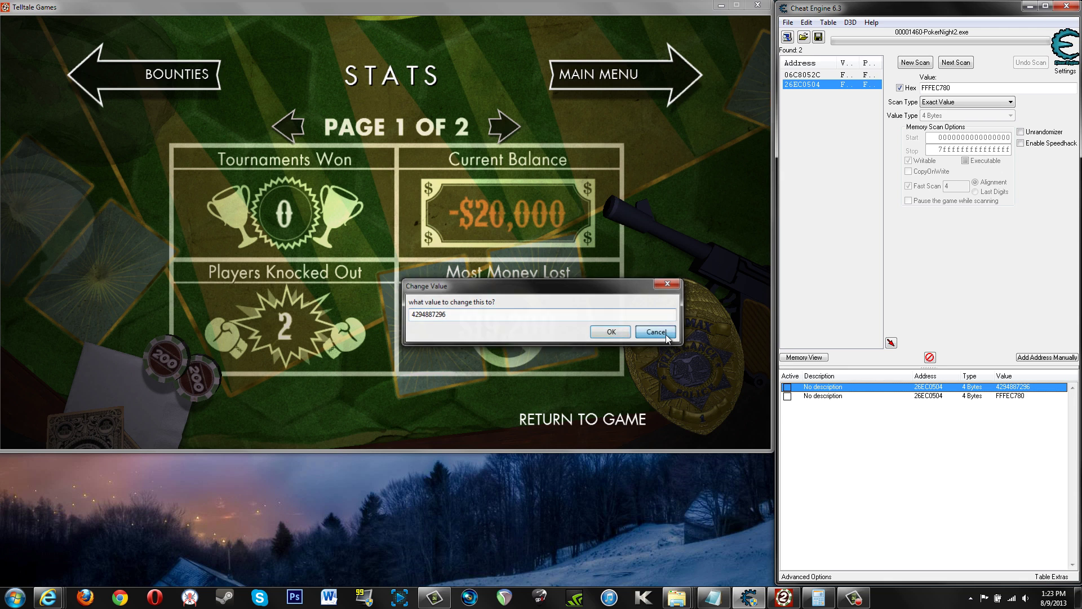
Step: Bring Calculator back, clear it in decimal mode, and return it to Programmer view
left_click(825, 602)
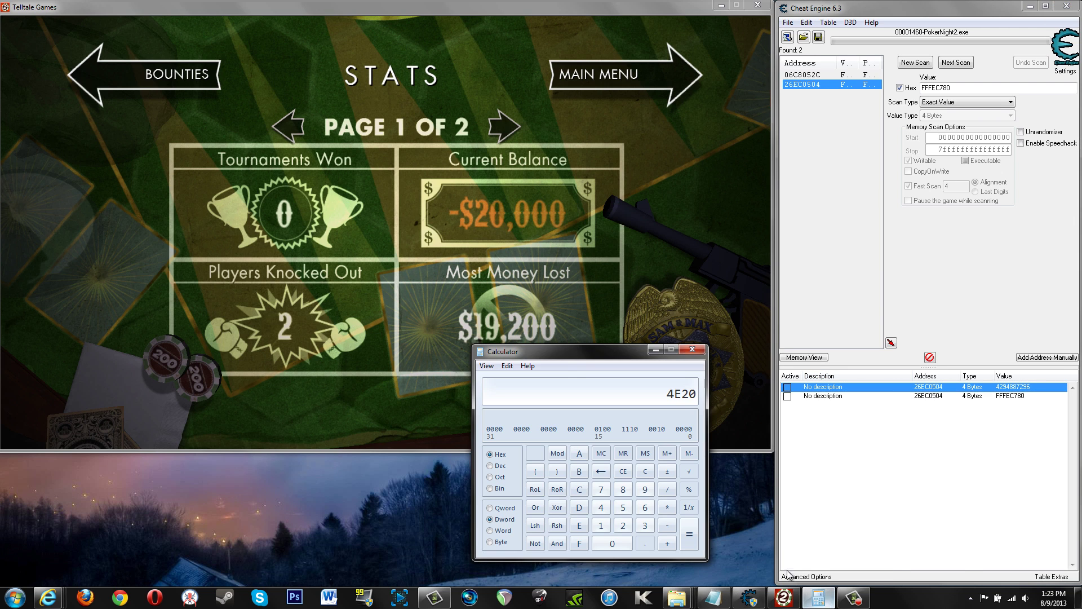
left_click(489, 466)
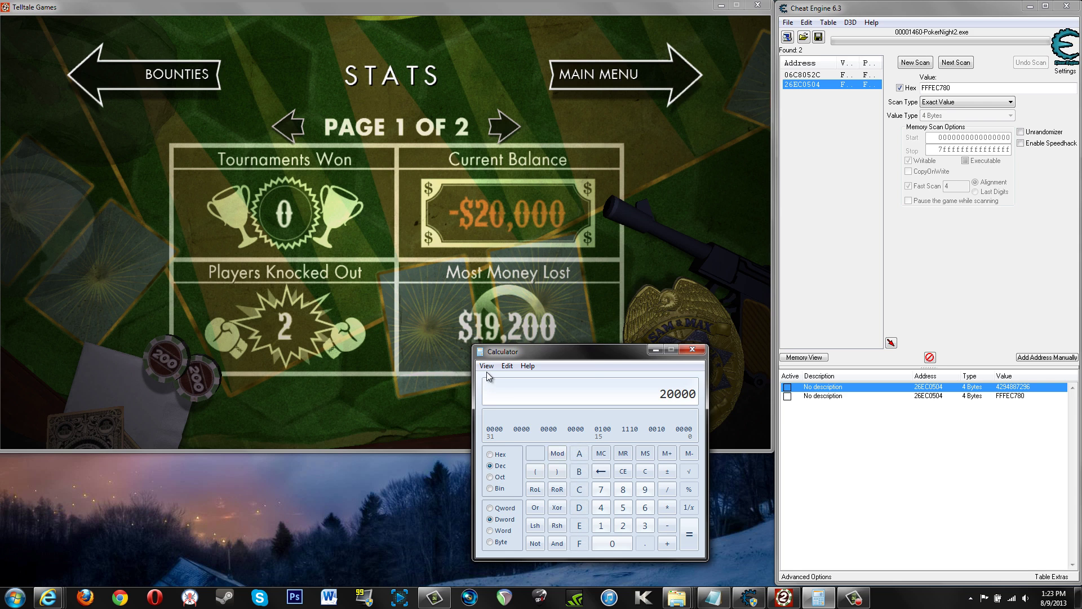
left_click(485, 366)
left_click(548, 357)
left_click(644, 471)
left_click_drag(599, 349, 516, 366)
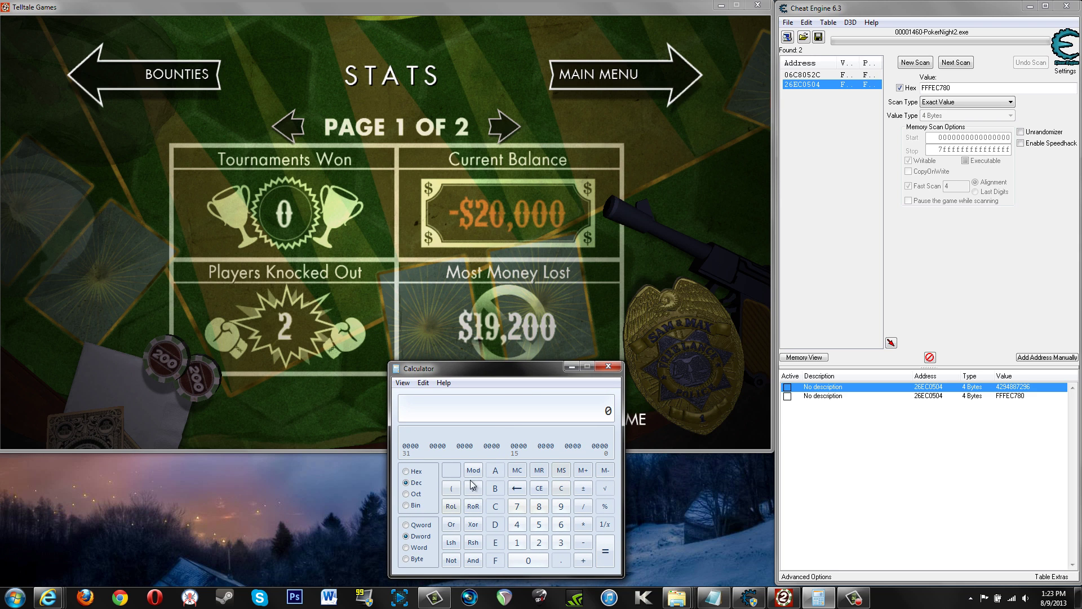
left_click(402, 382)
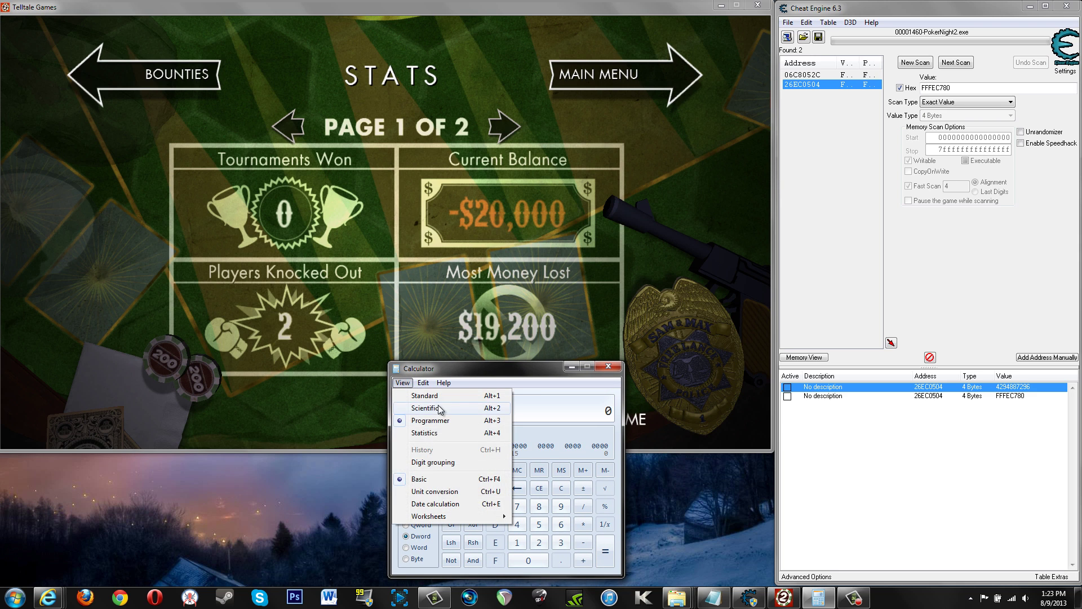
left_click(435, 396)
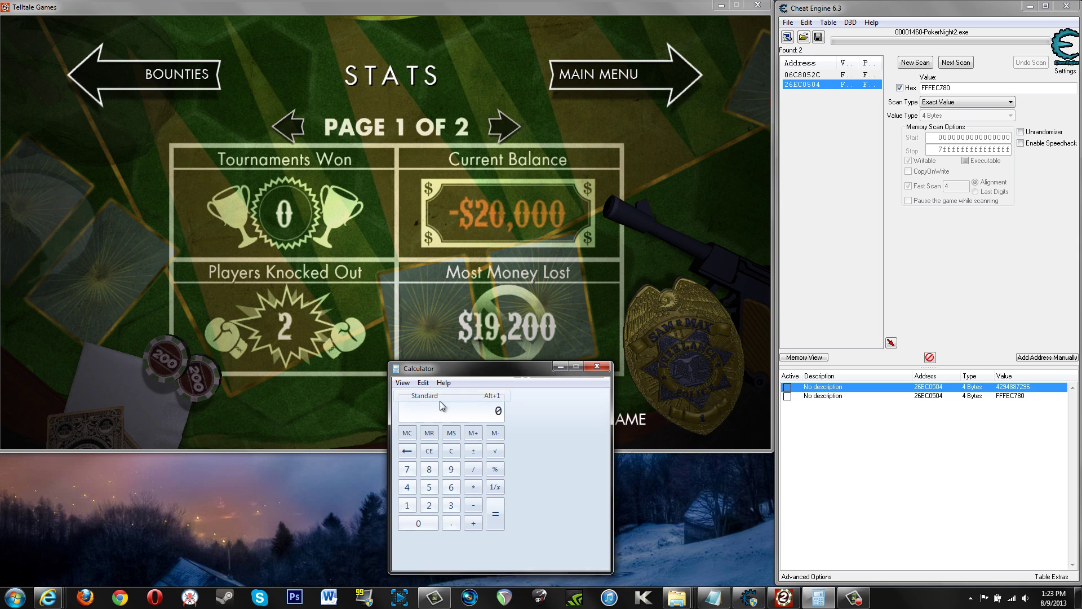
left_click(403, 383)
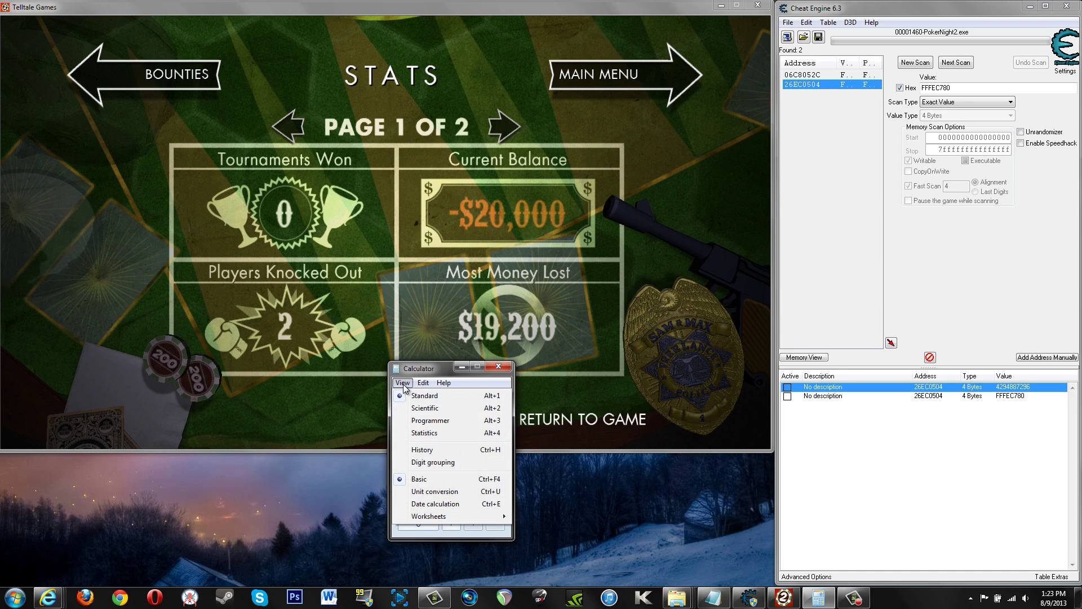
left_click(430, 421)
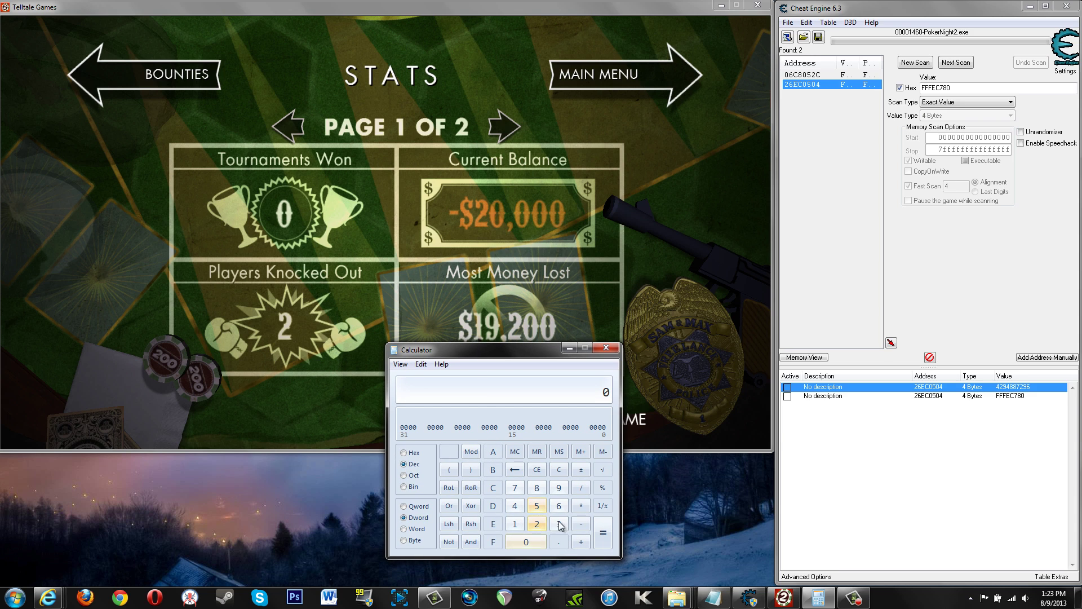
Step: Enter -50000, read its hex form FFFF3CB0, and return to the decimal display
left_click(537, 506)
left_click(530, 542)
left_click(529, 542)
left_click(530, 542)
left_click(530, 542)
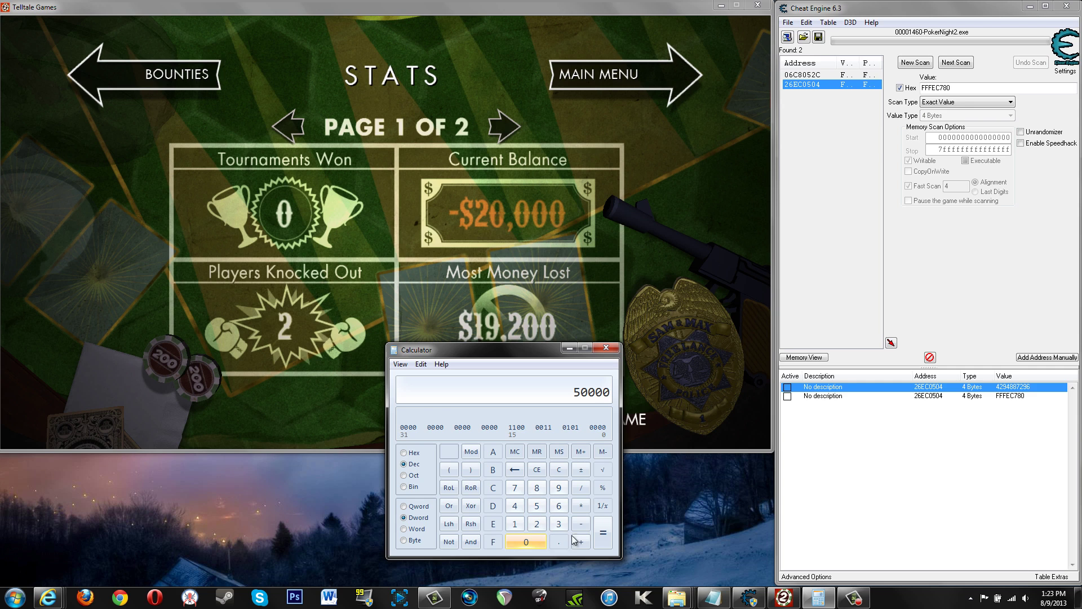
left_click(581, 470)
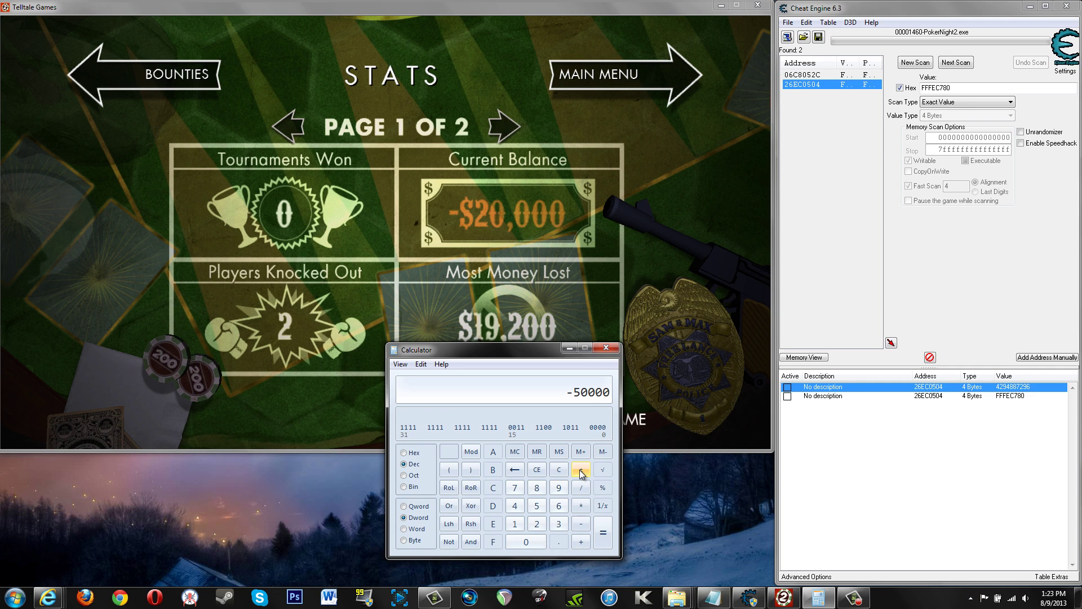
left_click(404, 453)
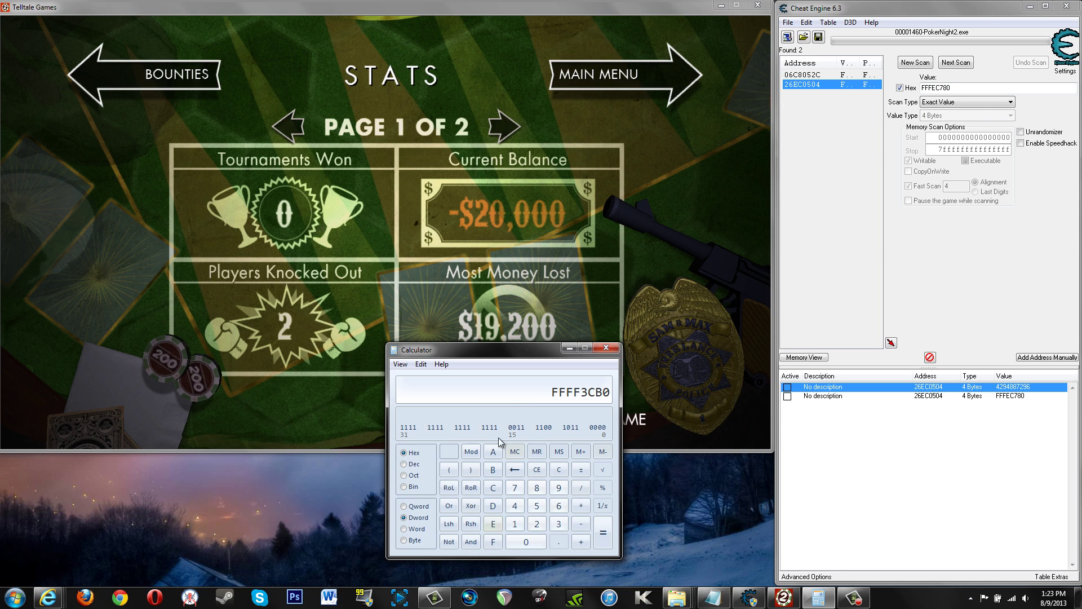
left_click(403, 464)
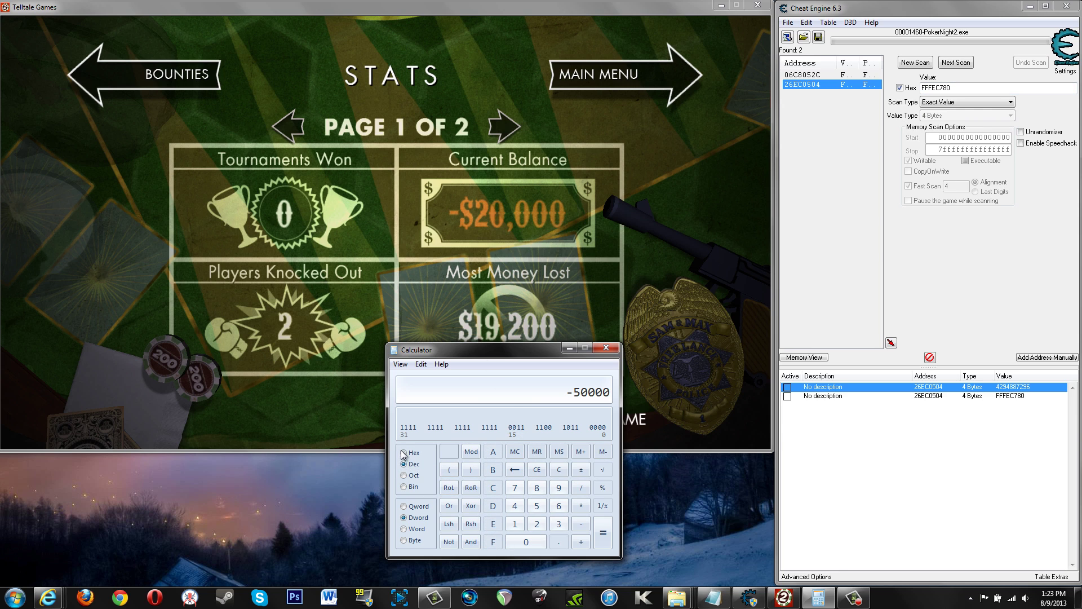
left_click(404, 452)
left_click(404, 466)
left_click_drag(517, 355, 509, 375)
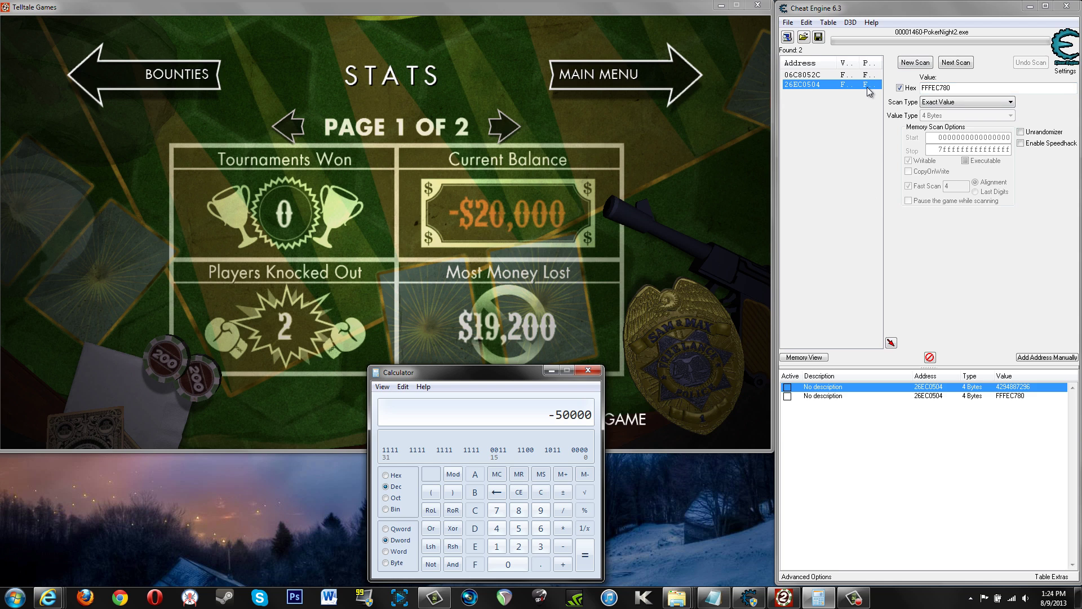
double_click(935, 88)
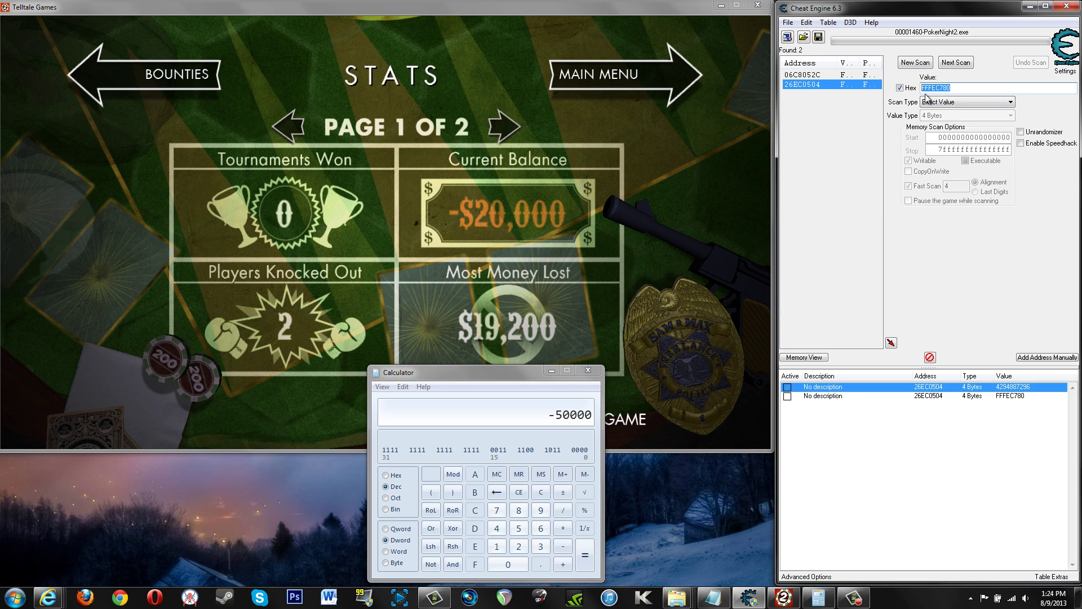